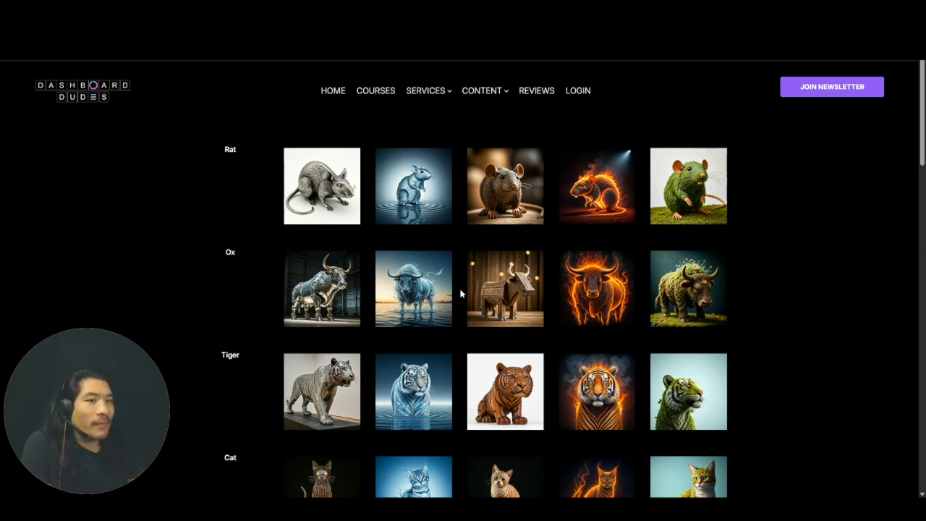
- Look through the zodiac image gallery and copy the image address of the fire cat picture
scroll(463, 289, "down", 2)
scroll(461, 293, "down", 1)
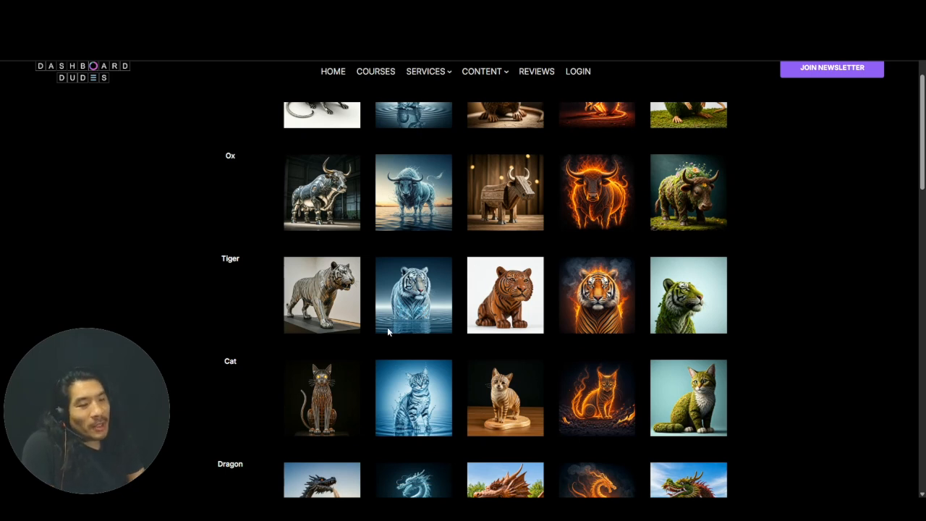
scroll(387, 327, "up", 3)
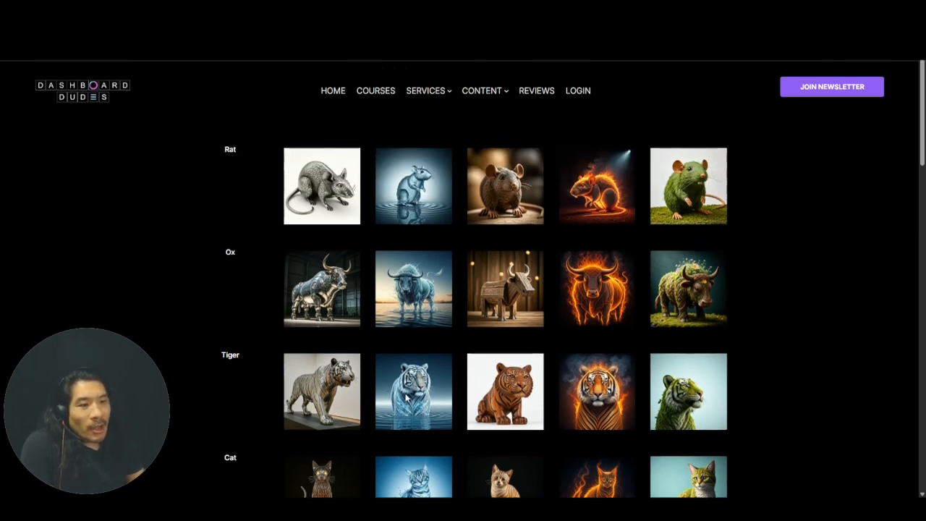
scroll(366, 363, "down", 5)
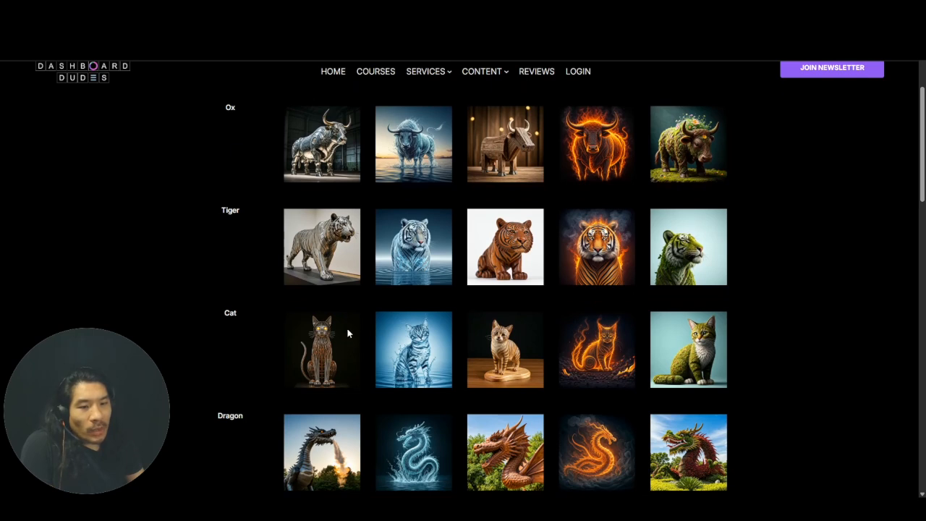
right_click(612, 341)
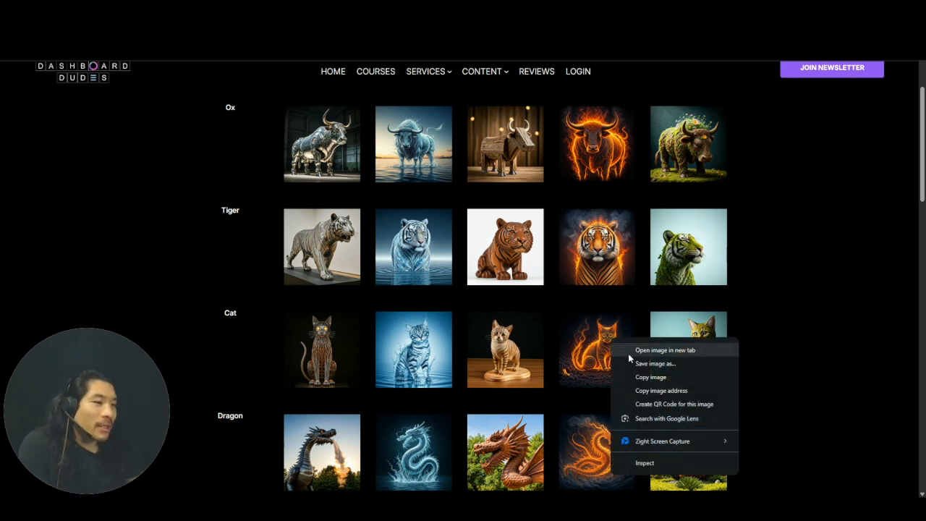
left_click(686, 391)
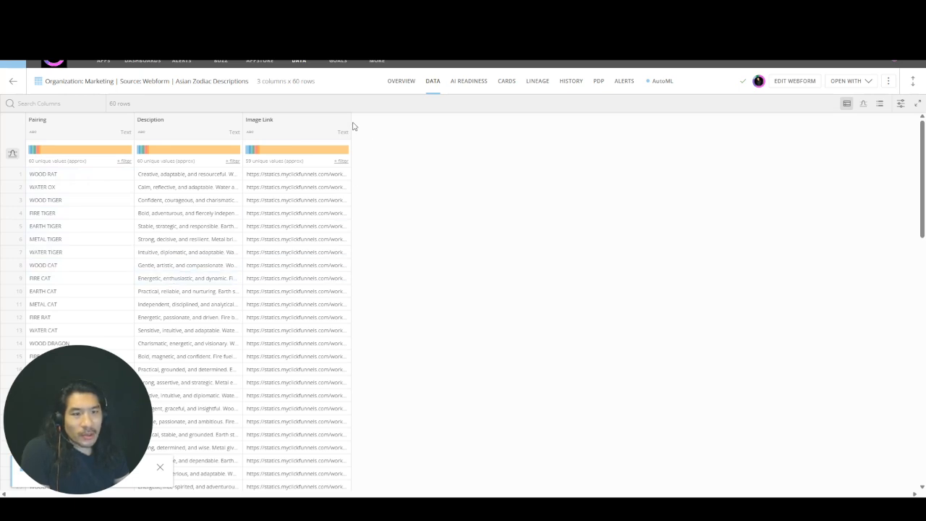
- Widen the Image Link column of the Asian Zodiac Descriptions dataset until the full links fit, and open the dataset in Analyzer
left_click_drag(350, 120, 606, 121)
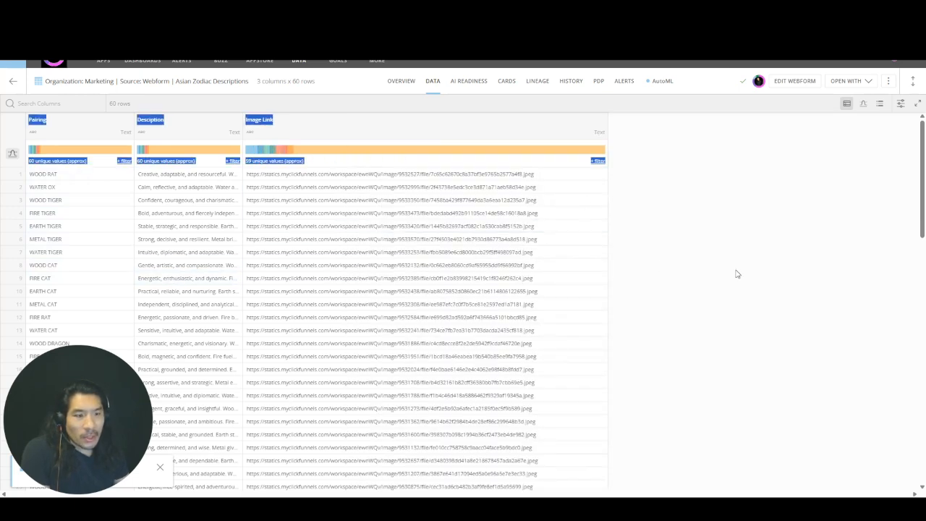
left_click(737, 274)
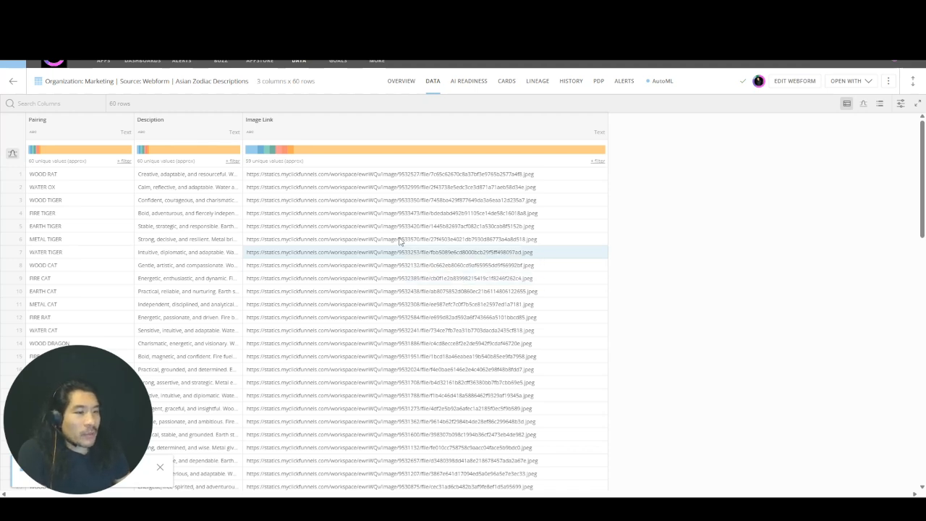
left_click(852, 85)
left_click(830, 101)
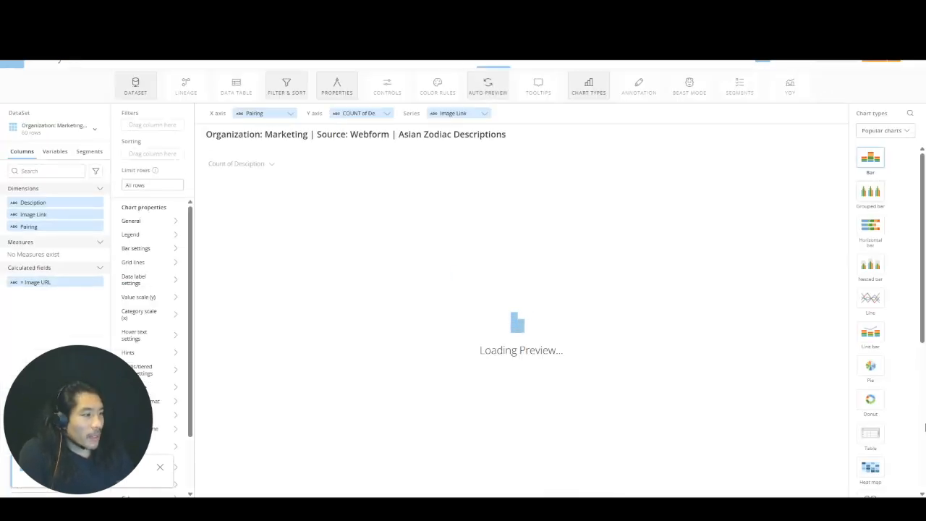
- Turn the chart into a Mega Table, add the Image Link column, and switch the chart type to HTML Table
left_click(883, 130)
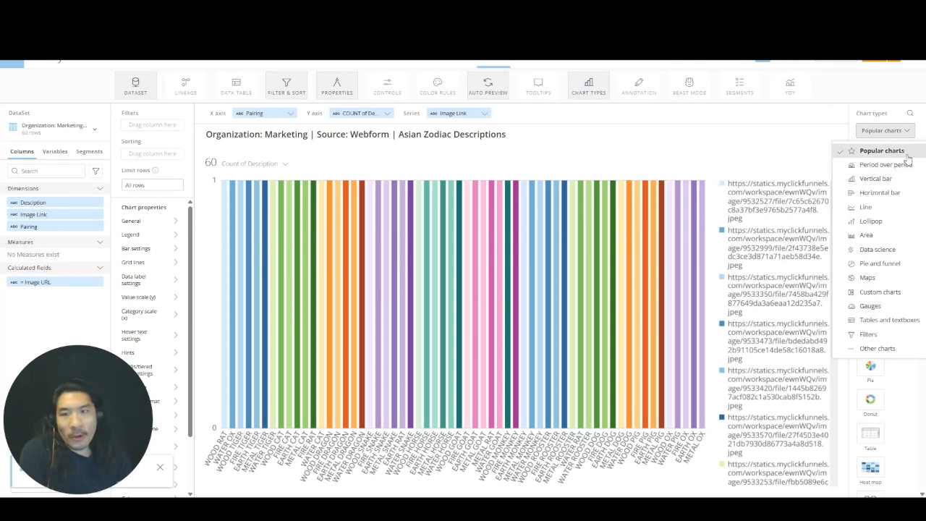
left_click(879, 319)
left_click(871, 159)
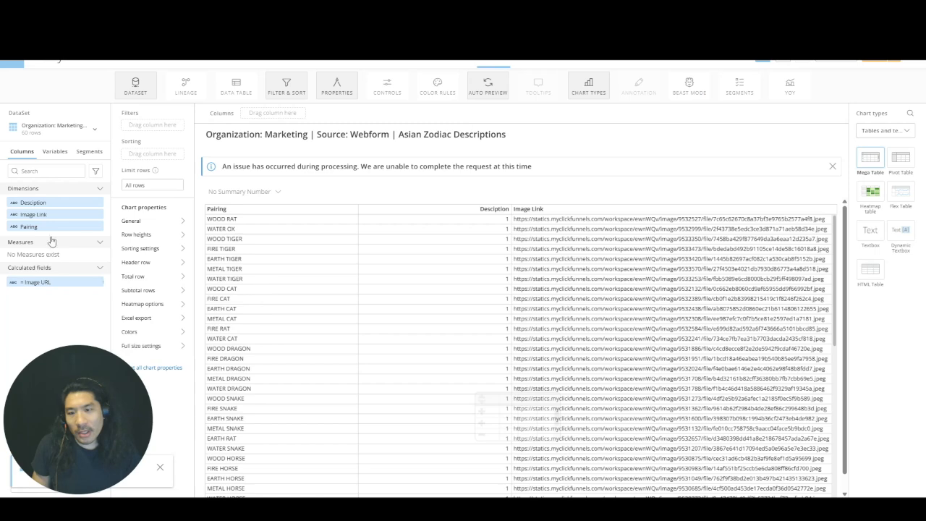
left_click_drag(52, 214, 280, 118)
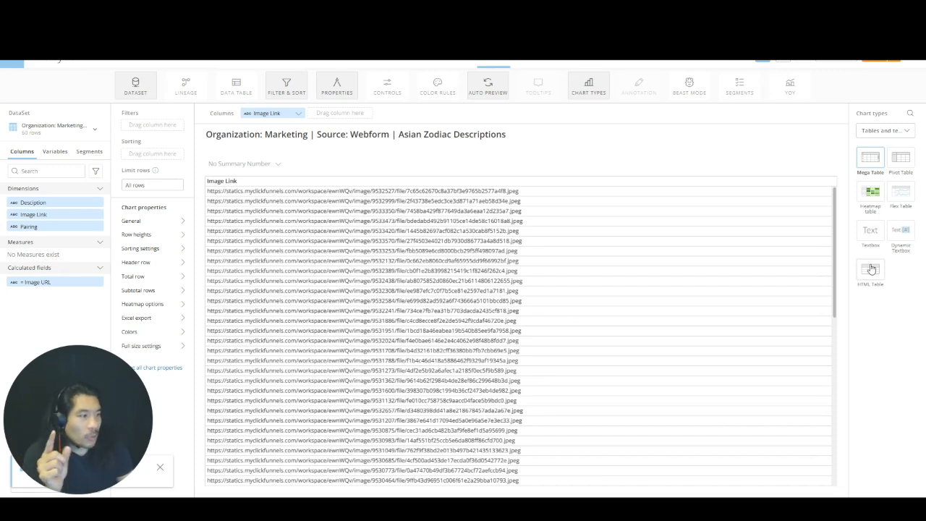
left_click(872, 272)
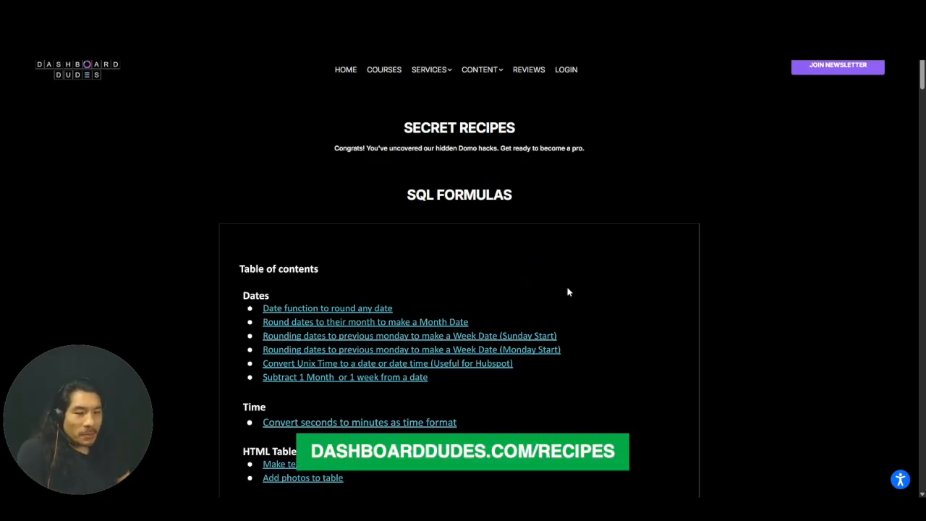
- On the Dashboard Dudes recipes page, open the "Add photos to table" recipe and read its formula and steps
scroll(608, 272, "down", 3)
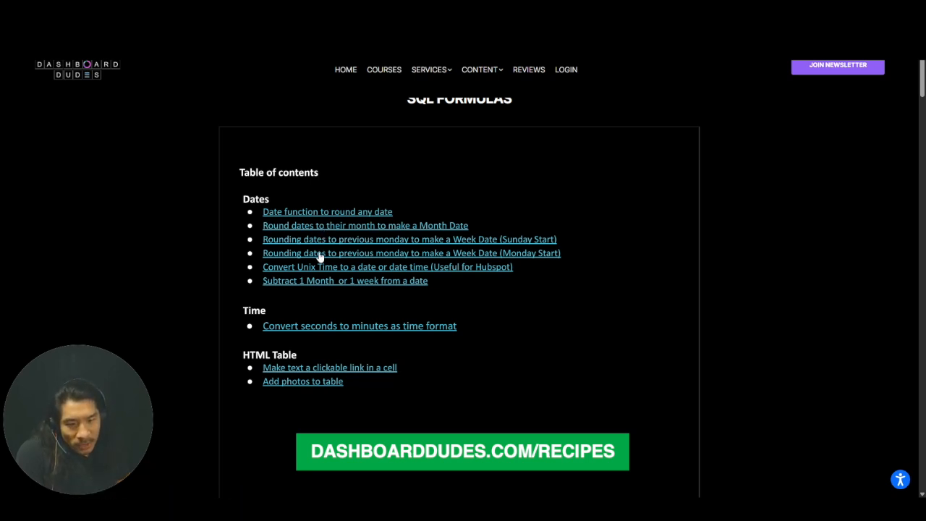
left_click(288, 383)
scroll(596, 262, "down", 1)
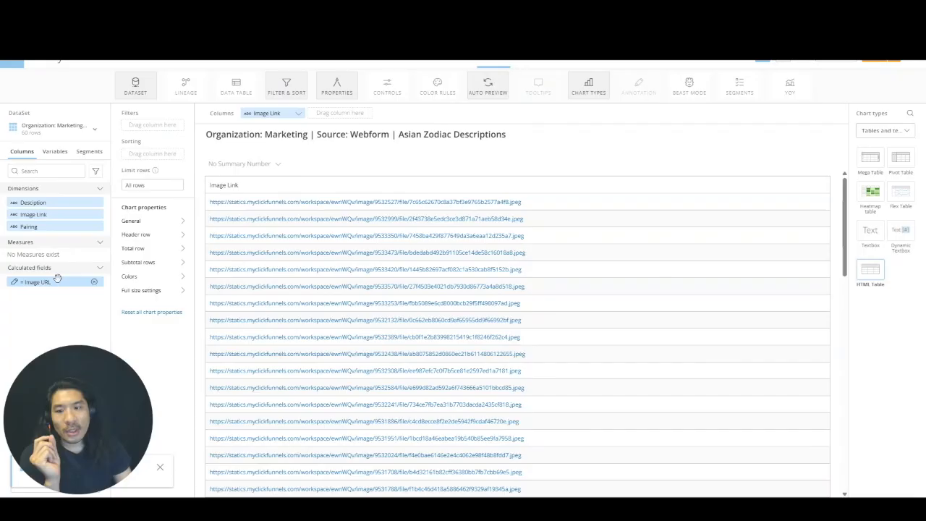
- Back in the HTML table card, add the Image URL calculated field as a column after Image Link
mouse_move(53, 280)
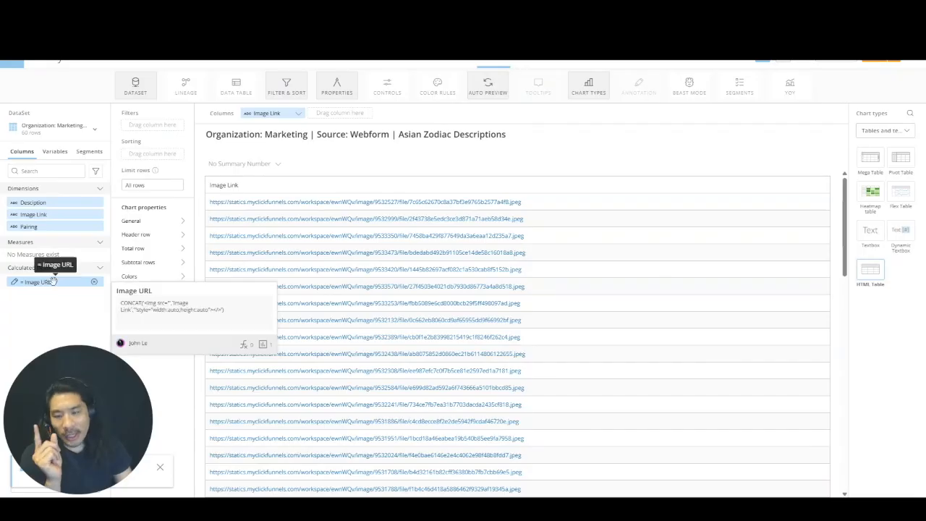
left_click_drag(52, 281, 349, 114)
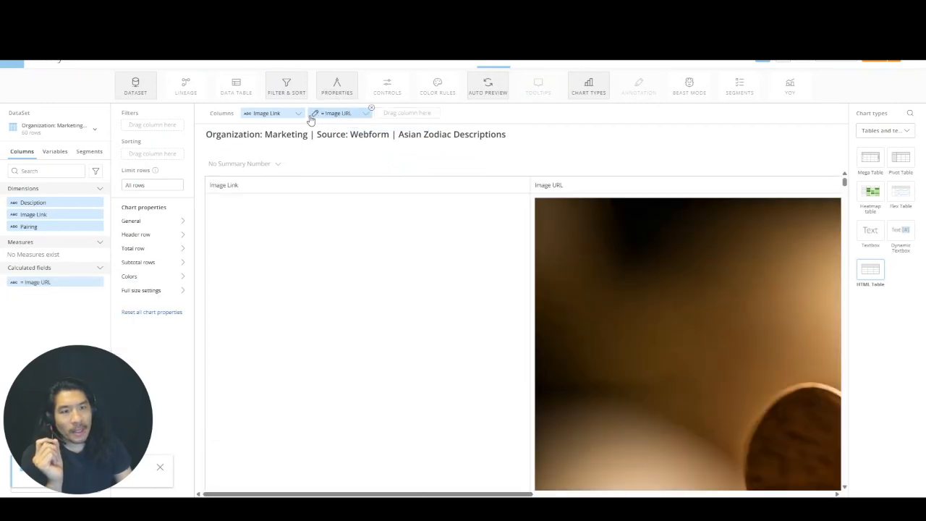
- Open the Image URL calculation, examine its CONCAT function and the img src part of the formula, and close the editor without changes
left_click(313, 117)
left_click(338, 235)
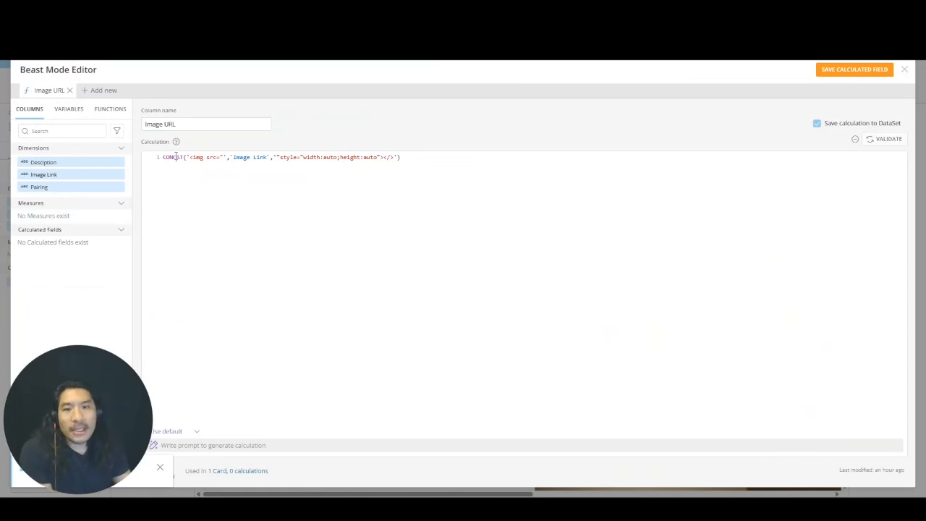
double_click(175, 157)
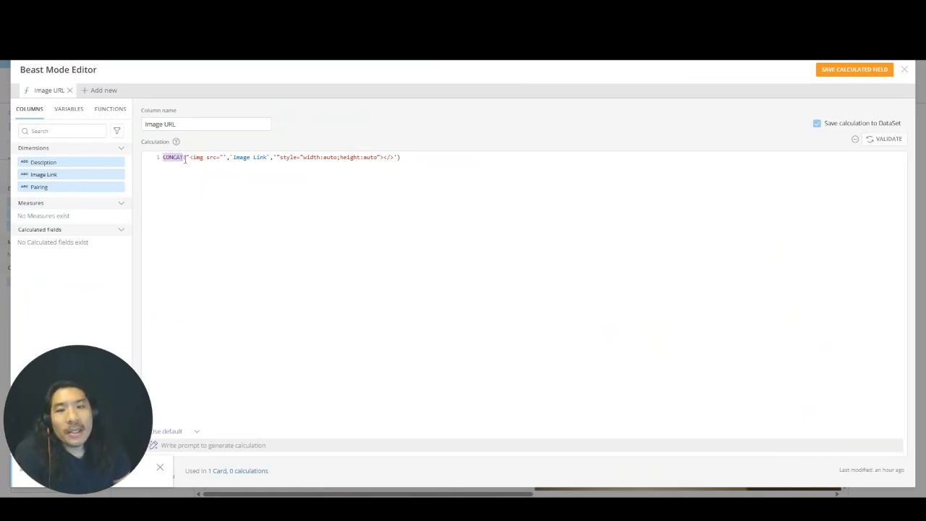
left_click_drag(226, 156, 194, 156)
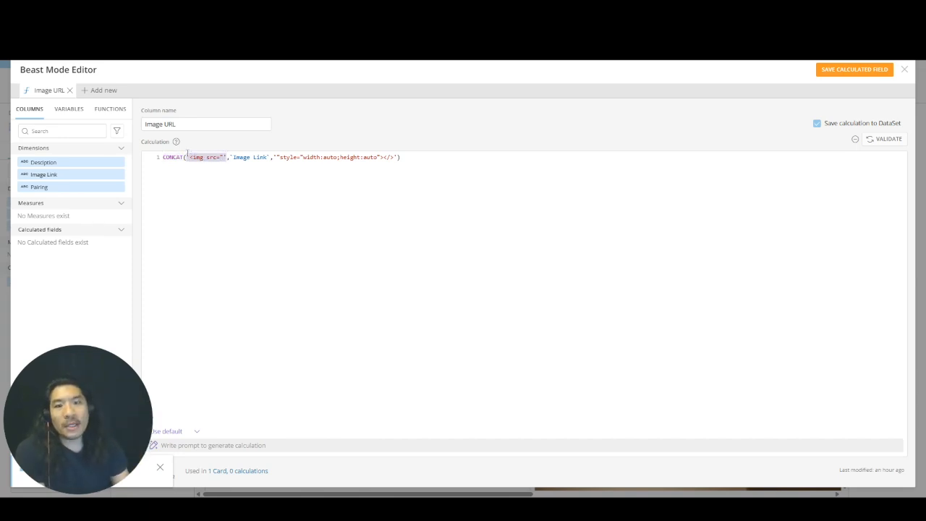
left_click_drag(190, 157, 218, 158)
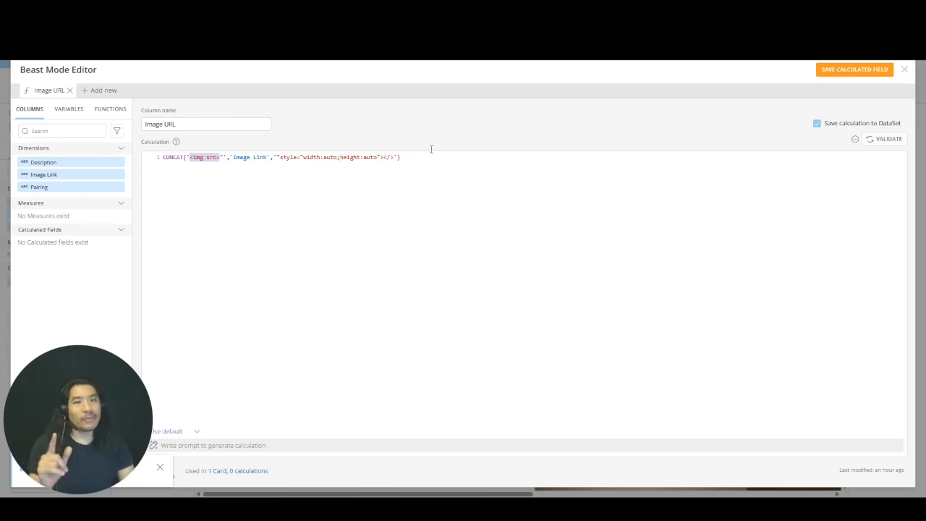
left_click(907, 69)
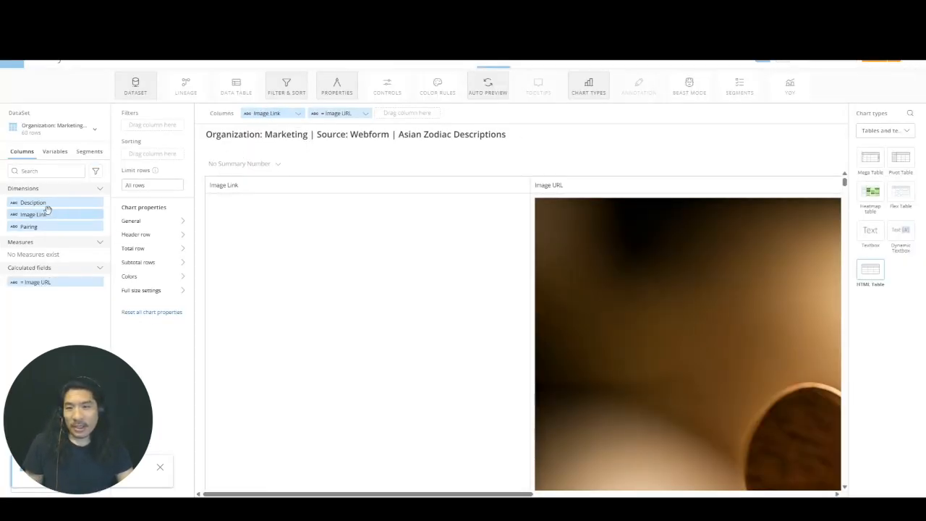
- Filter the HTML table by Pairing to FIRE CAT only and view the full-size picture
left_click_drag(45, 213, 159, 130)
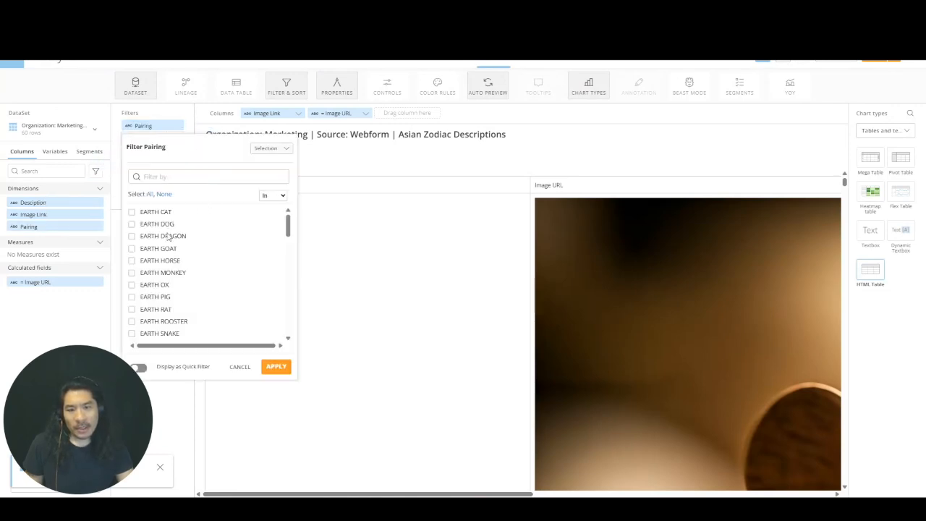
left_click(195, 176)
type("fire")
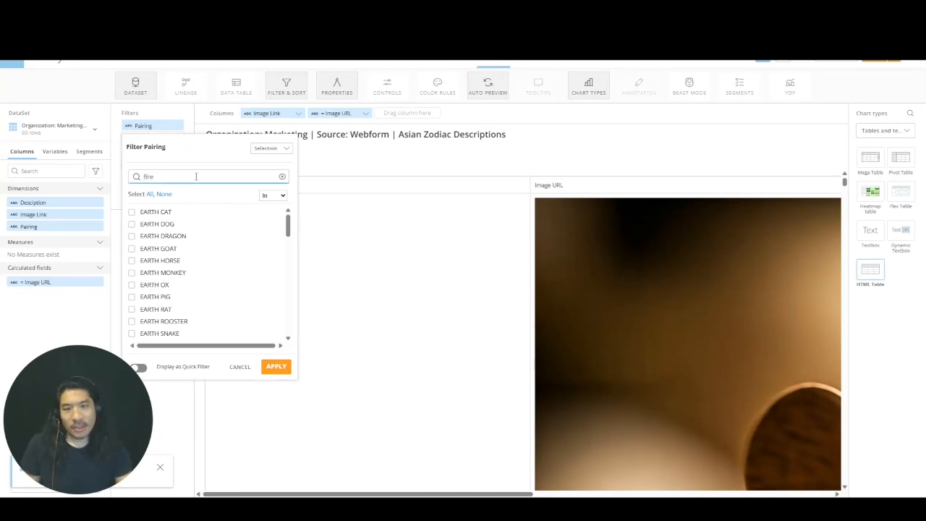
left_click(161, 213)
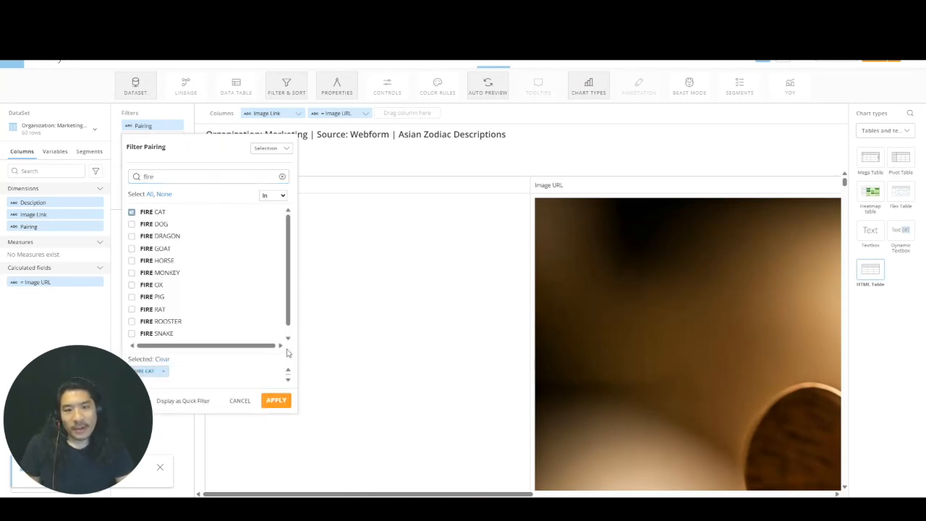
left_click(276, 401)
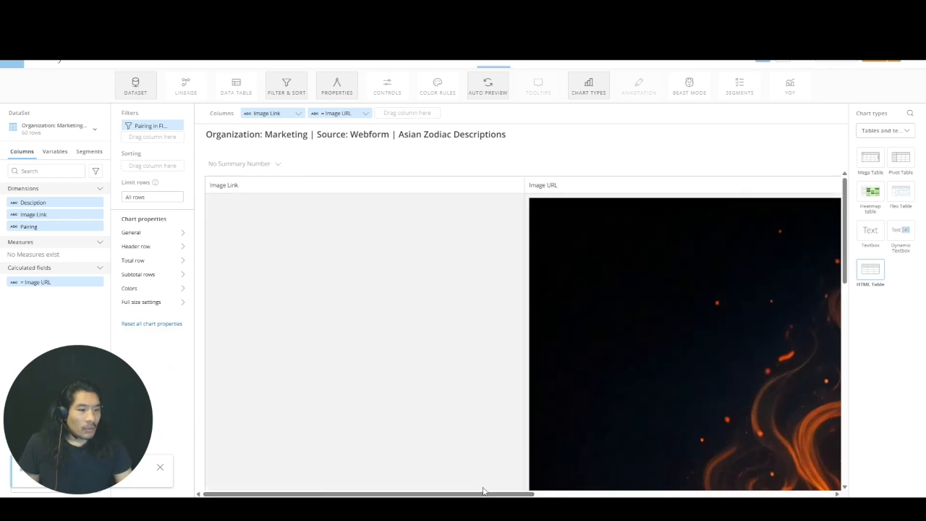
left_click_drag(484, 491, 726, 456)
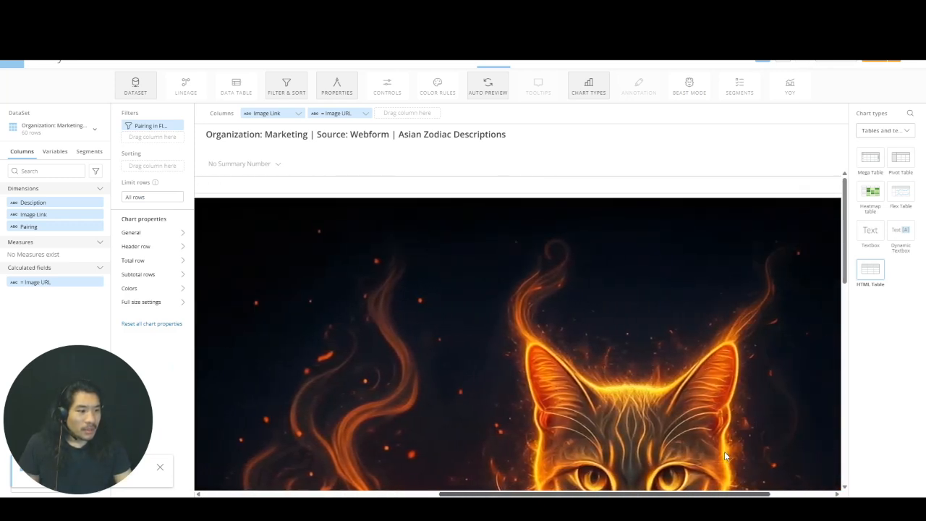
scroll(681, 346, "down", 5)
scroll(681, 346, "up", 3)
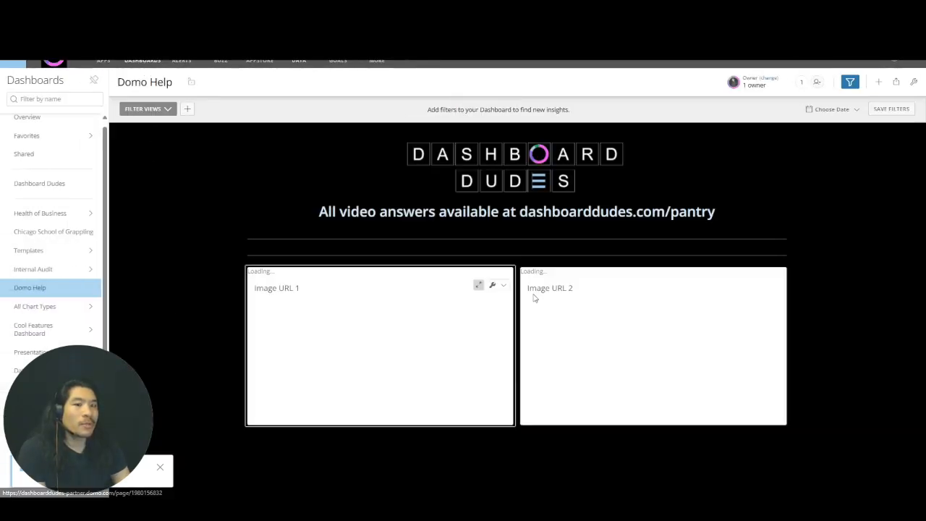
- Open the Image URL 2 card of the Domo Help dashboard in Analyzer and filter it by Pairing to FIRE CAT
left_click(767, 285)
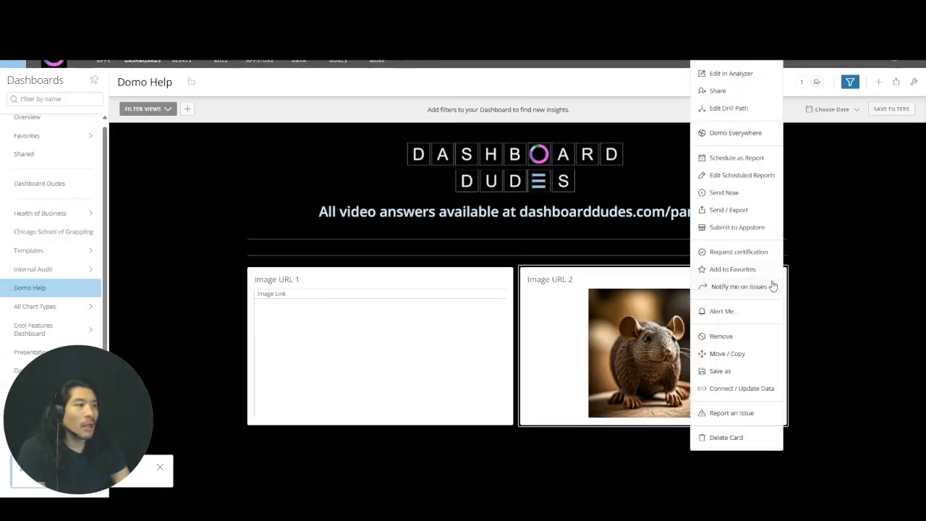
left_click(732, 74)
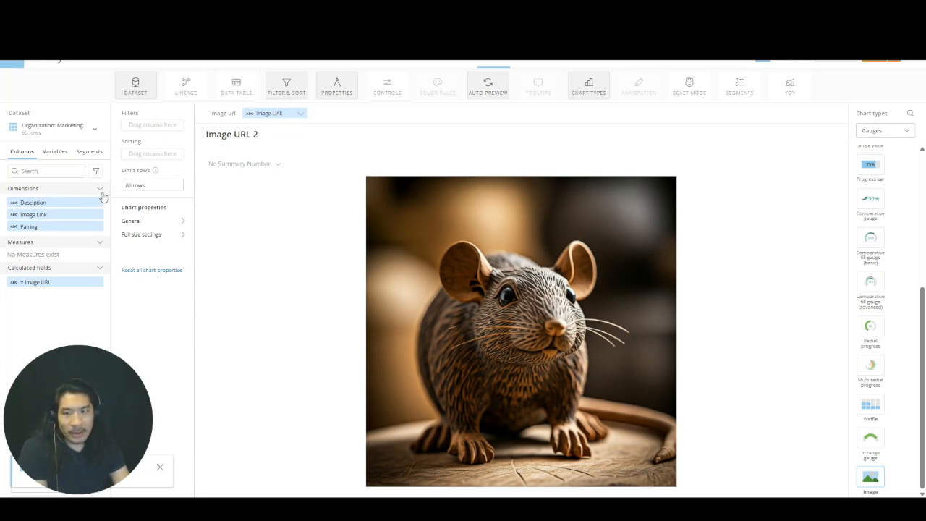
left_click_drag(54, 227, 157, 125)
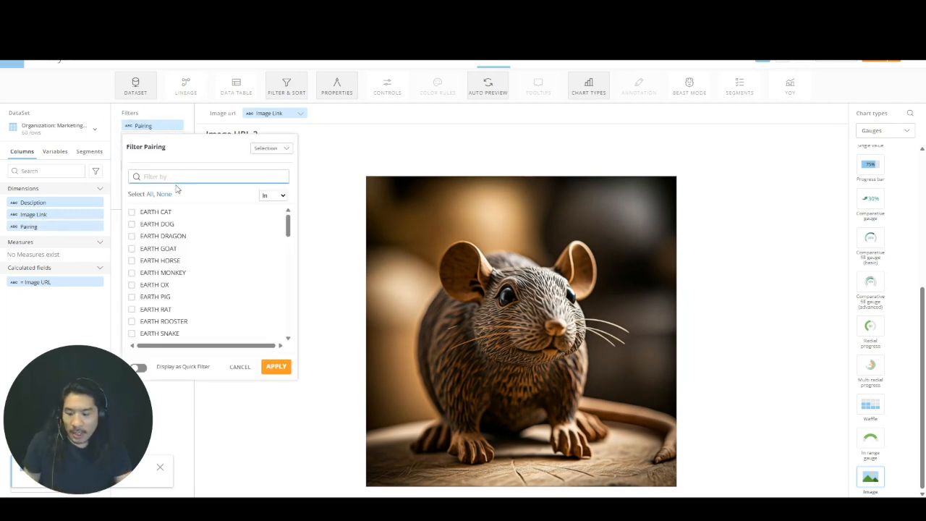
type("fire")
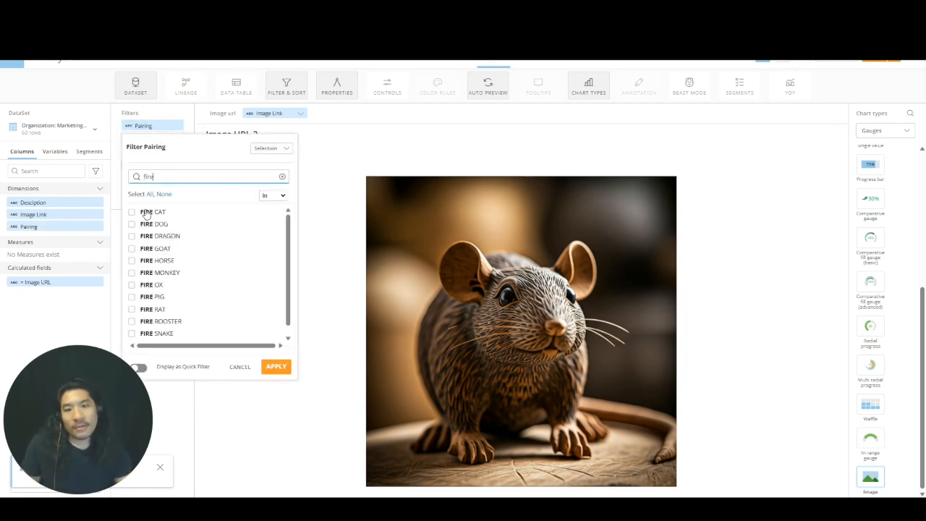
left_click(154, 213)
left_click(278, 400)
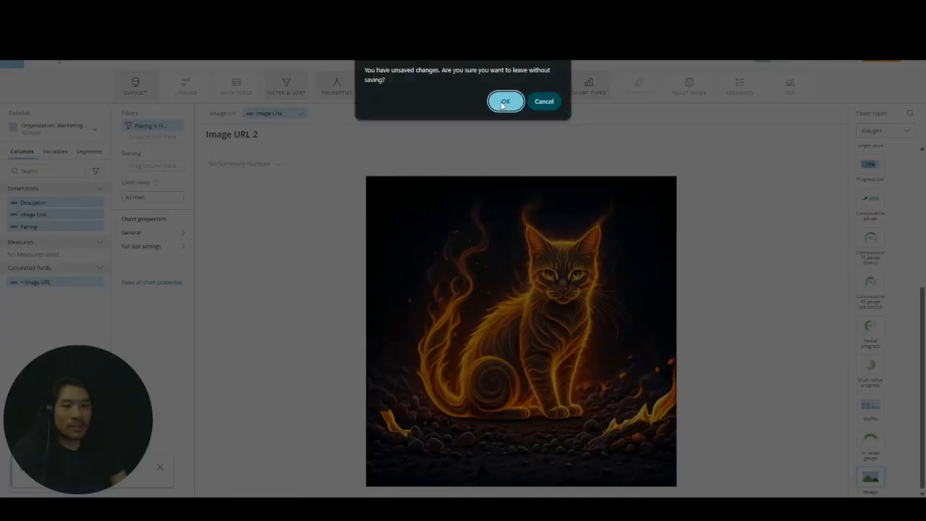
- Return to the Domo Help dashboard, expand the Image URL 1 card and look through its pictures
left_click(504, 99)
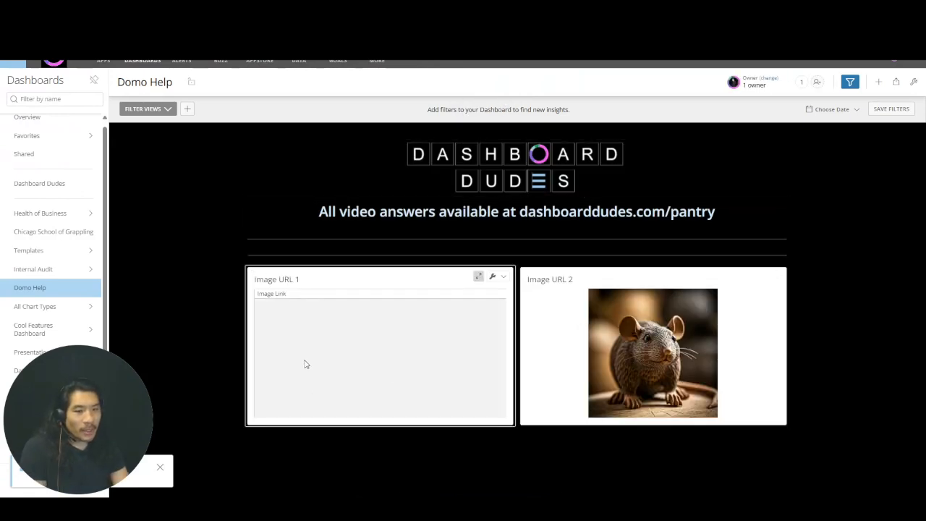
left_click(477, 276)
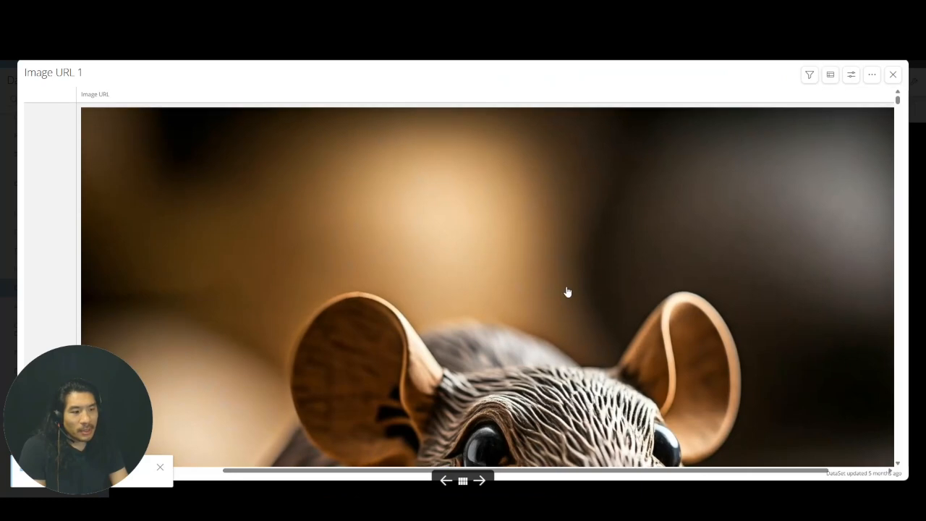
scroll(567, 291, "down", 15)
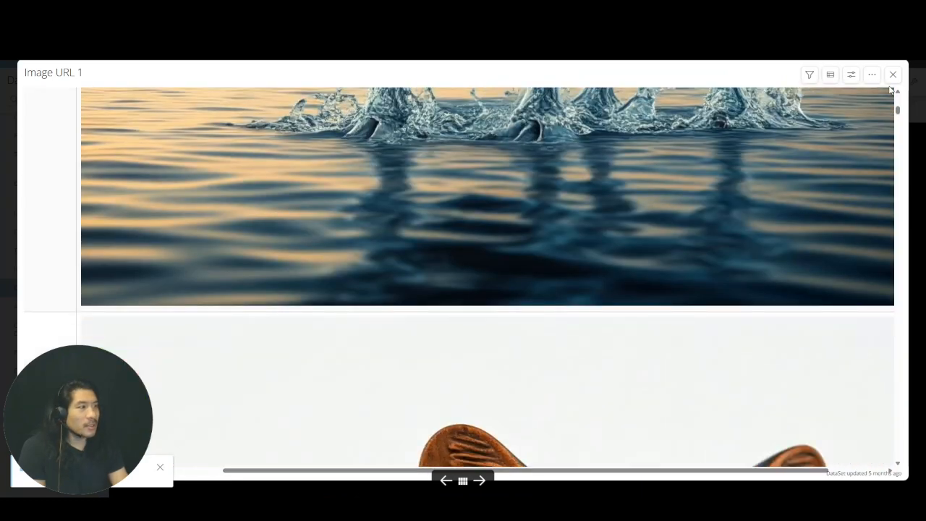
- Look over the animal pictures in the expanded Image URL 1 card once more and close the expanded view
scroll(767, 262, "up", 10)
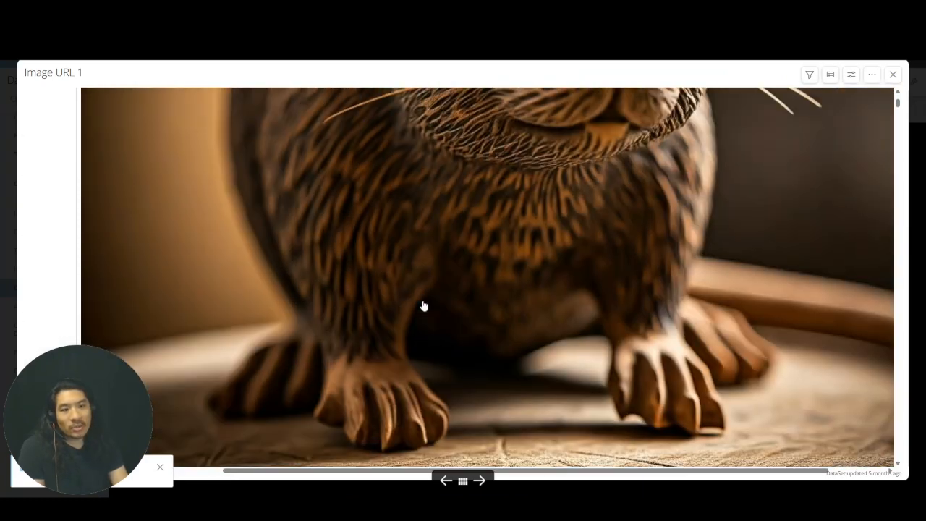
scroll(424, 305, "down", 6)
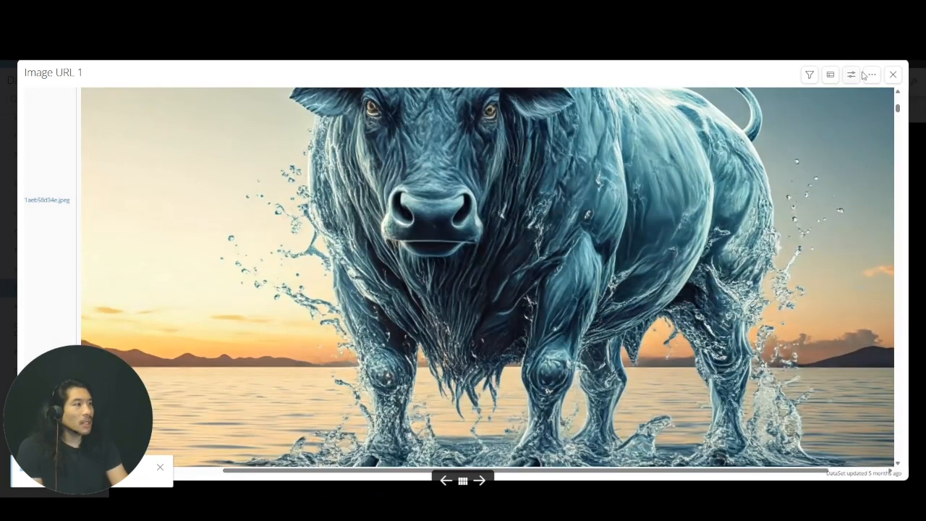
left_click(893, 74)
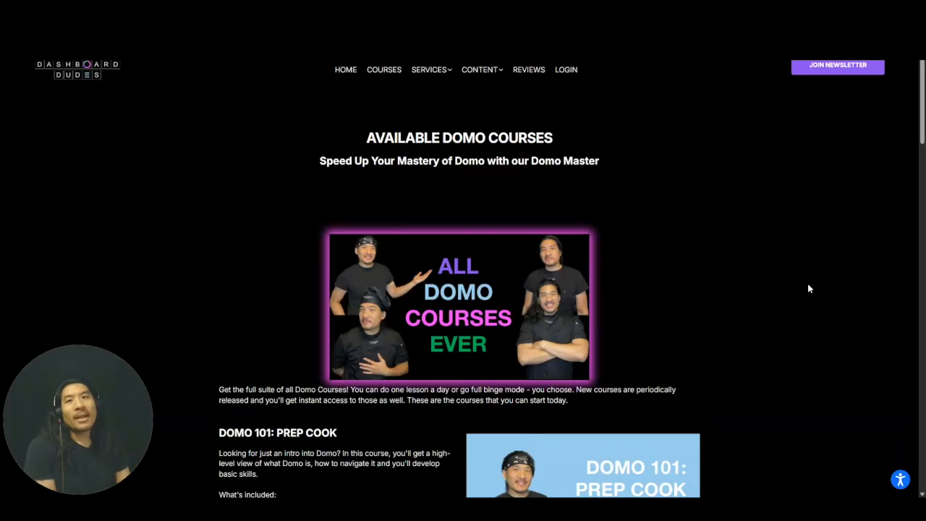
- Switch to the Dashboard Dudes website and look through its available Domo courses, from Domo 101 to Domo 401
scroll(795, 304, "down", 4)
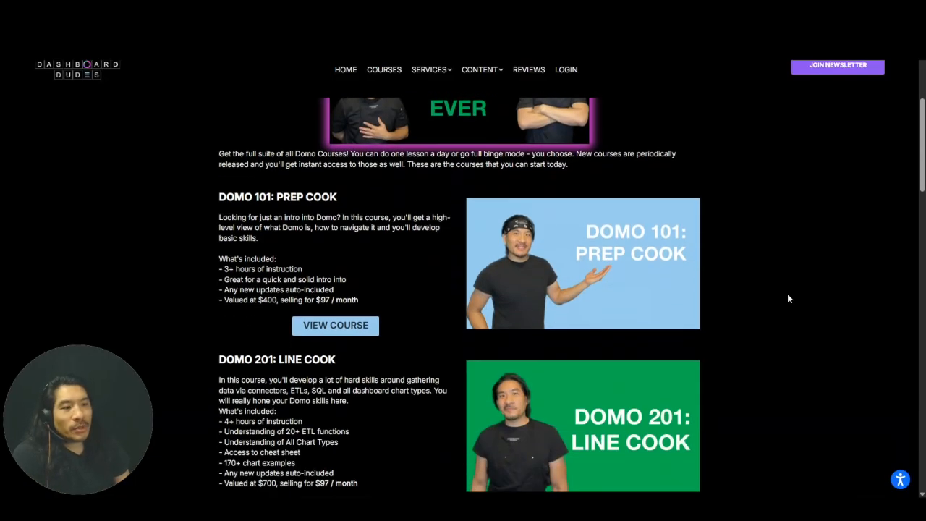
scroll(587, 188, "down", 4)
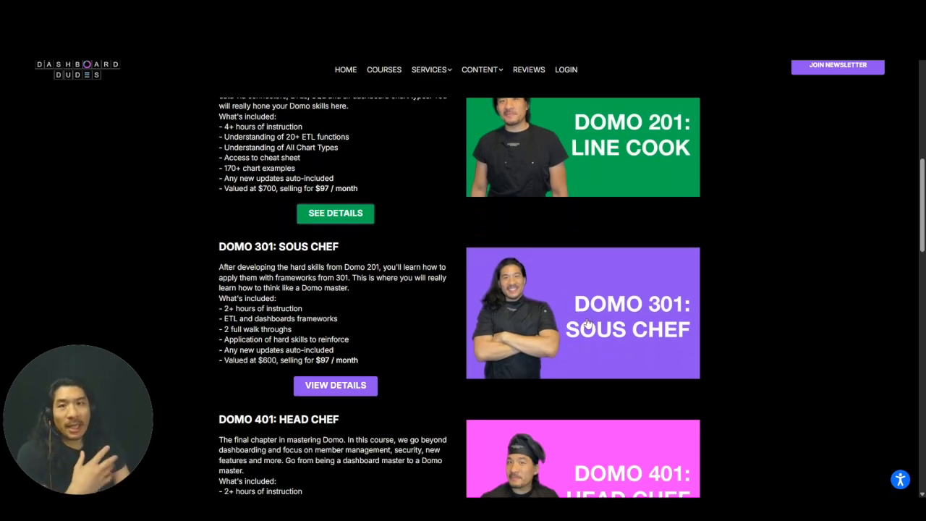
scroll(374, 259, "up", 1)
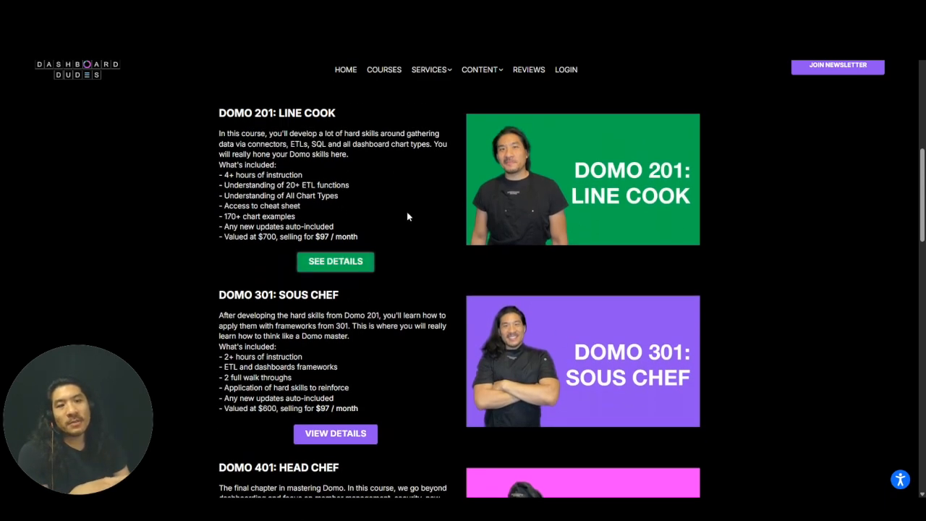